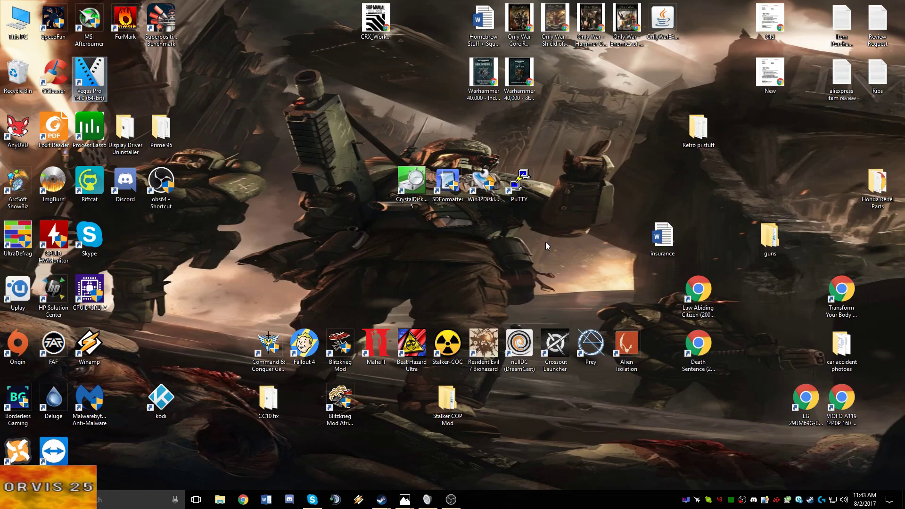
Step: Launch Registry Editor by running regedit from the Run box
left_click(294, 273)
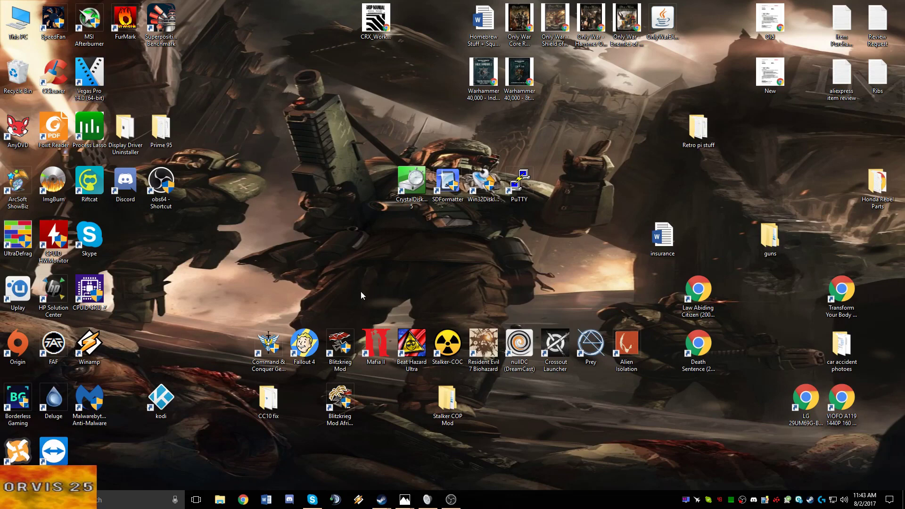
key("super+r")
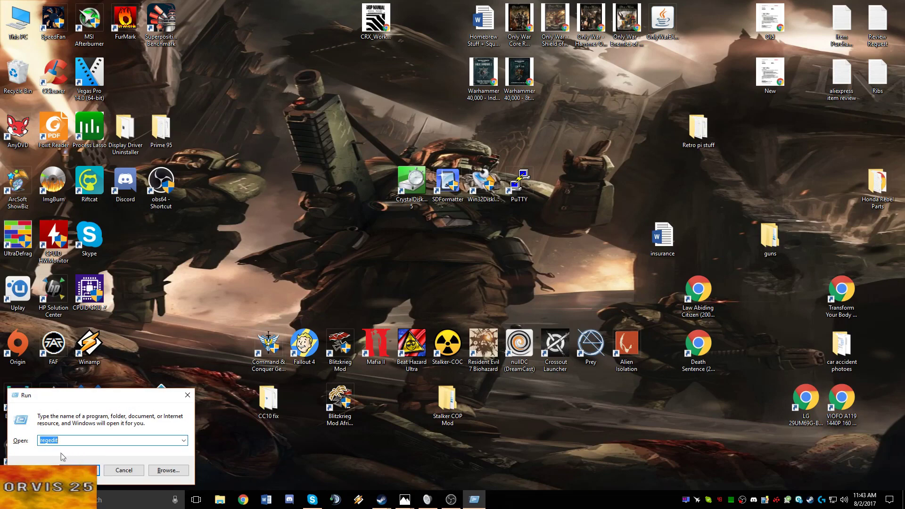
left_click(79, 470)
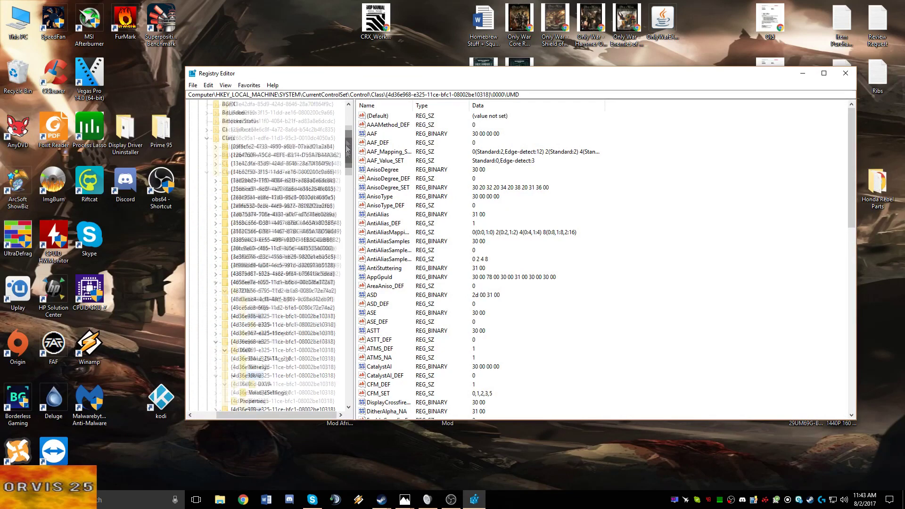
left_click_drag(350, 180, 350, 123)
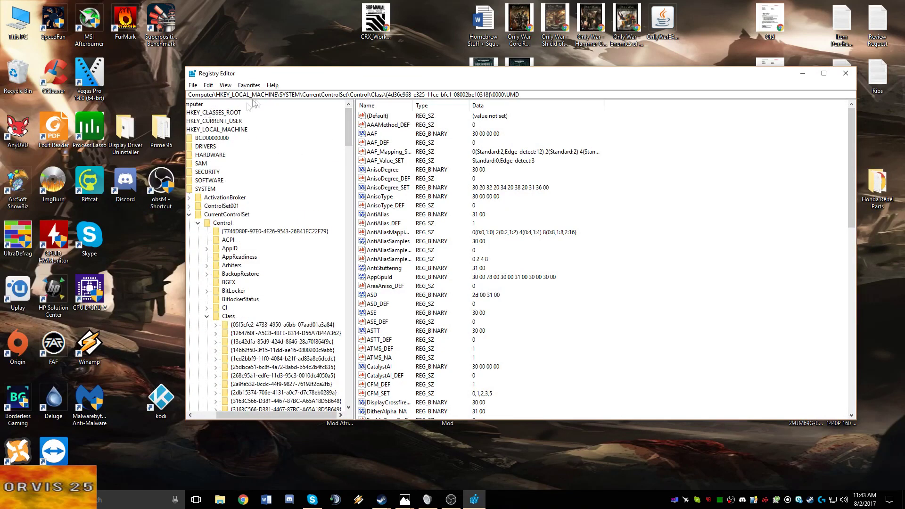
Step: Expand SYSTEM > CurrentControlSet > Control > Class in the registry tree
left_click(207, 189)
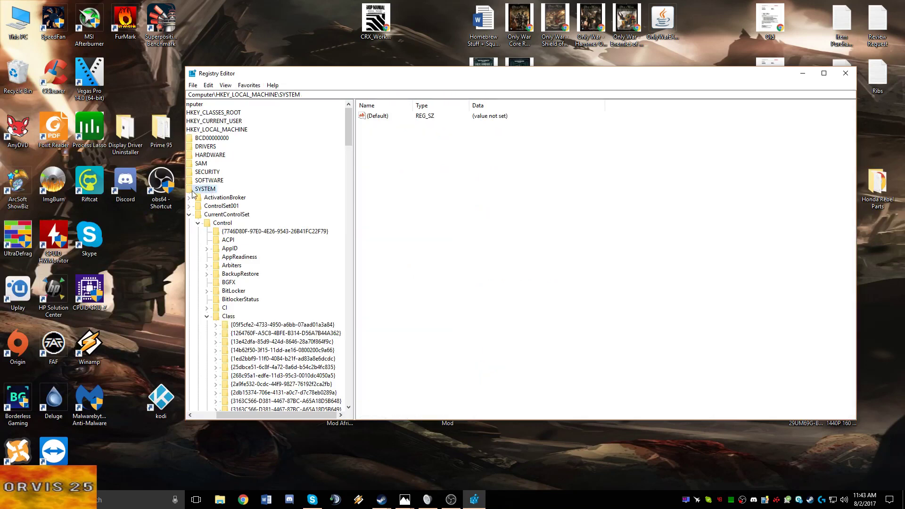
left_click(243, 216)
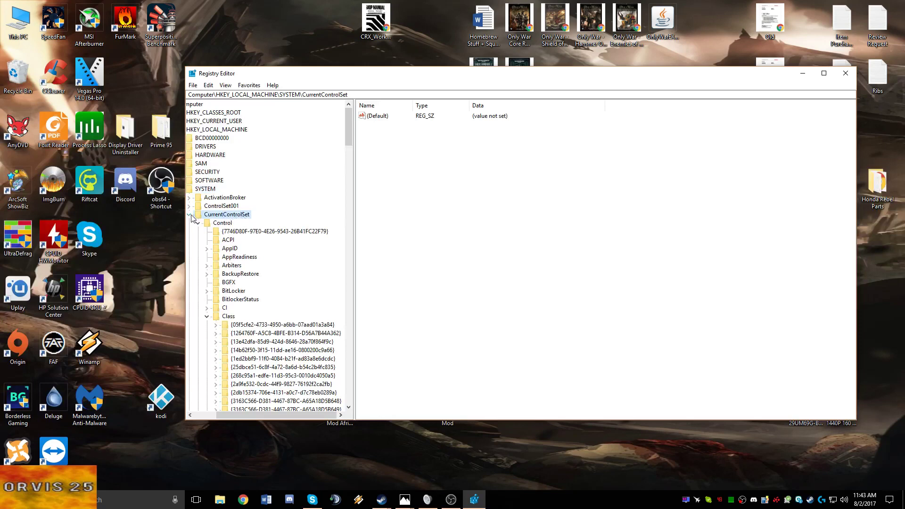
left_click(228, 224)
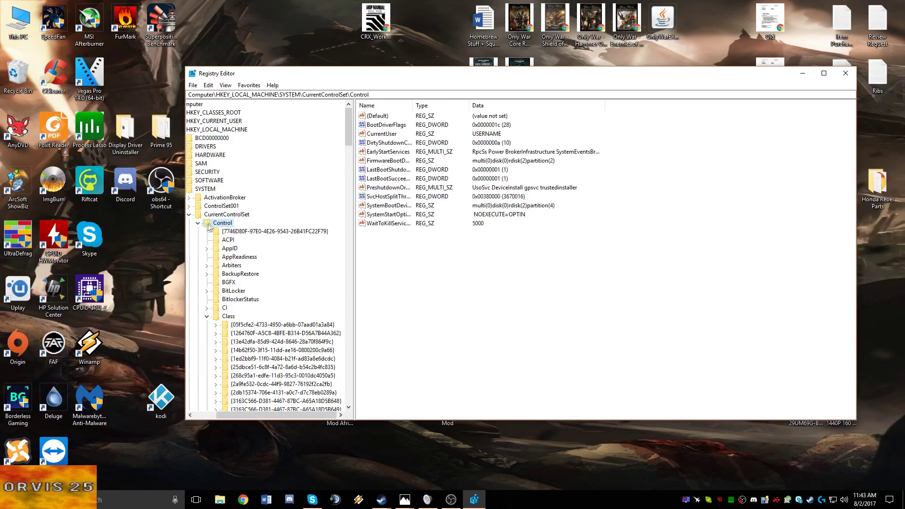
scroll(224, 243, "down", 2)
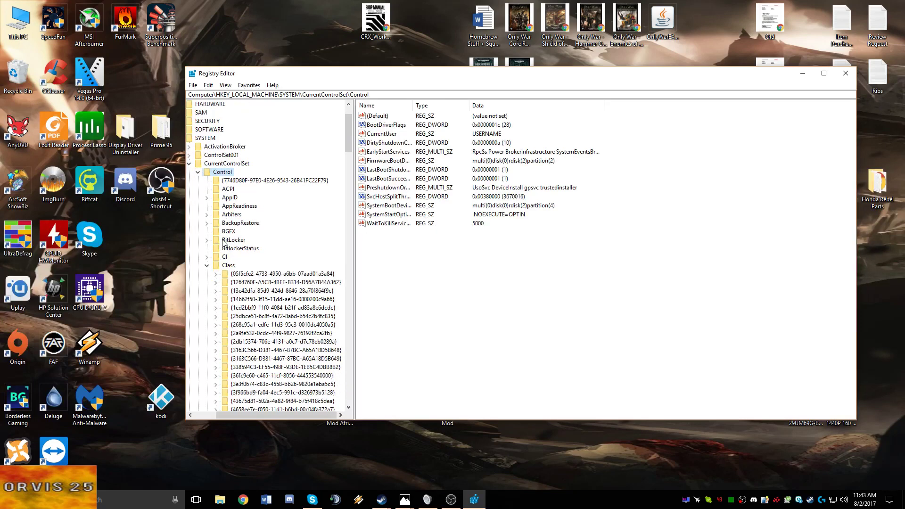
left_click(228, 266)
Step: Open the {4d36e968-e325-11ce-bfc1-08002be10318} display class key and its 0000 subkey
scroll(230, 267, "down", 5)
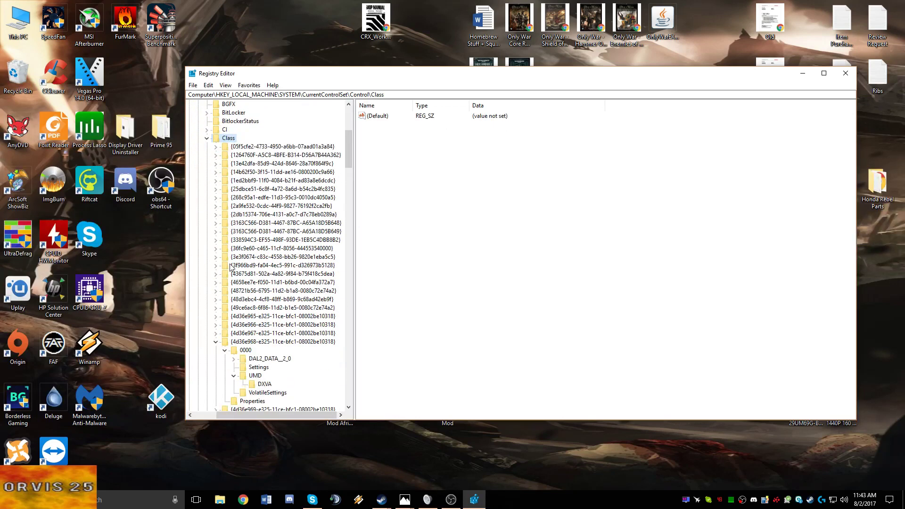
scroll(237, 266, "down", 2)
scroll(237, 266, "down", 1)
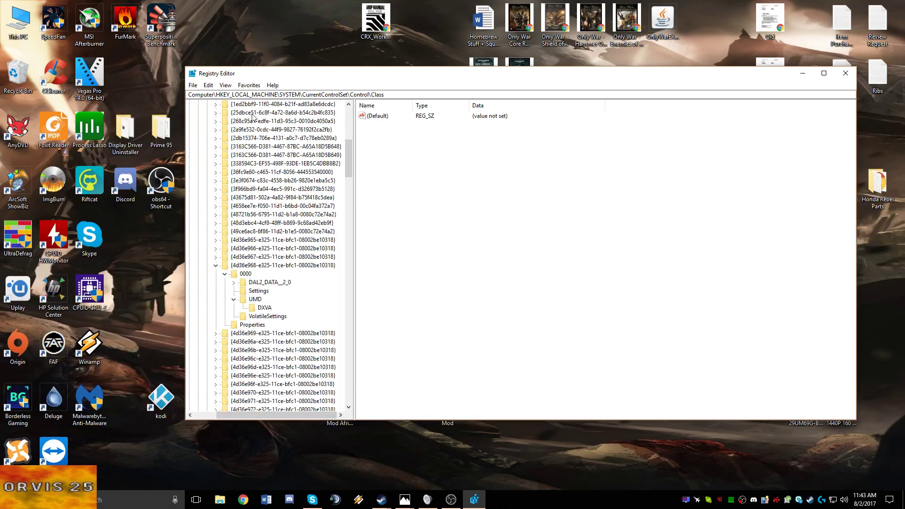
left_click(250, 265)
scroll(272, 287, "down", 1)
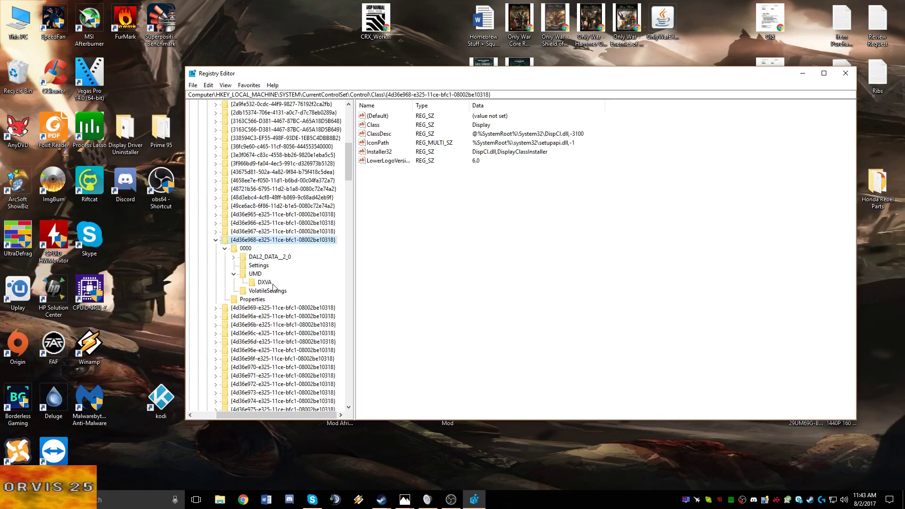
left_click(244, 250)
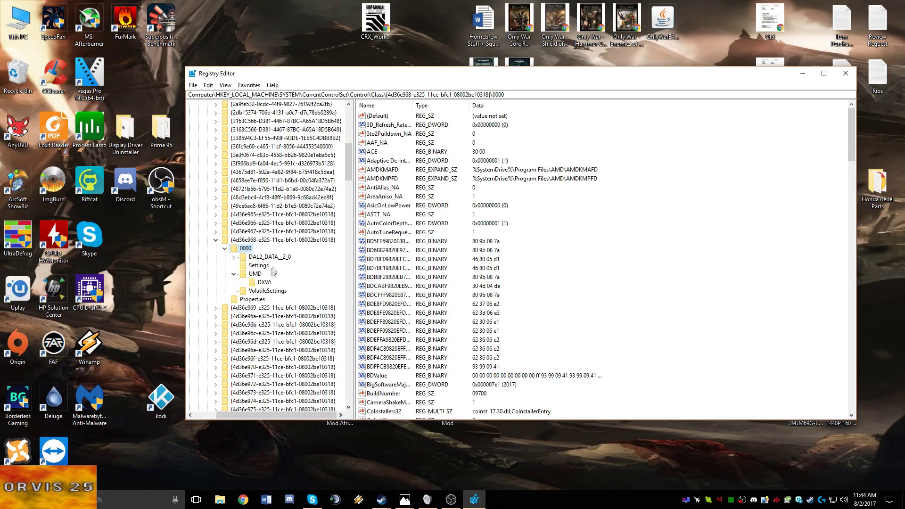
Step: Select the 0000\UMD key, collapse its subkeys, and jump to the CatalystAI value
left_click(260, 274)
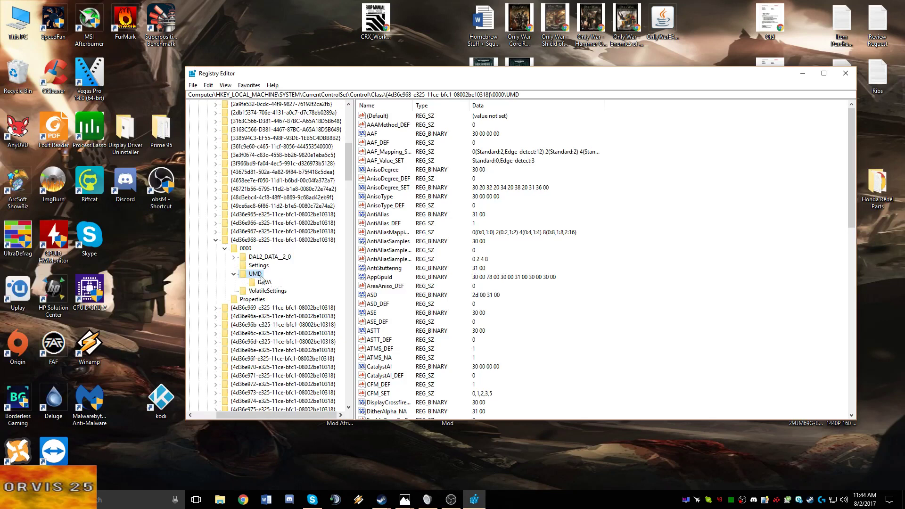
left_click(234, 274)
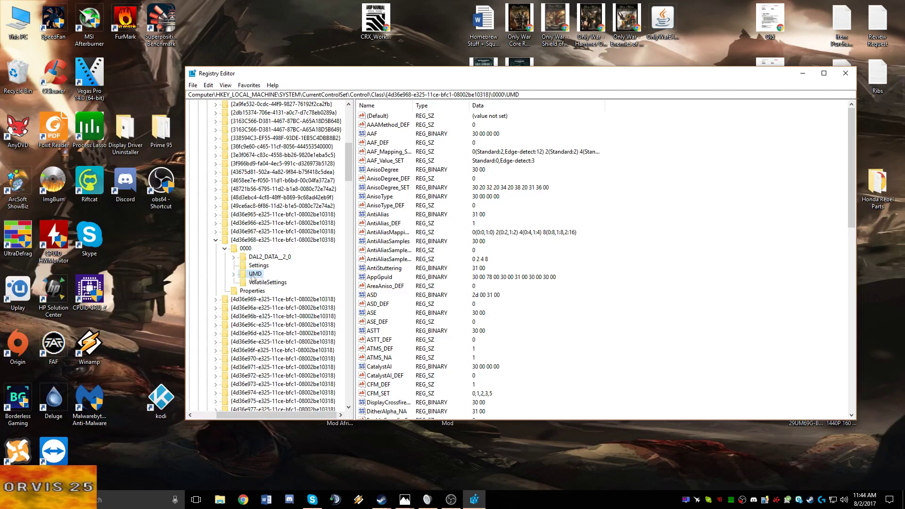
left_click(387, 125)
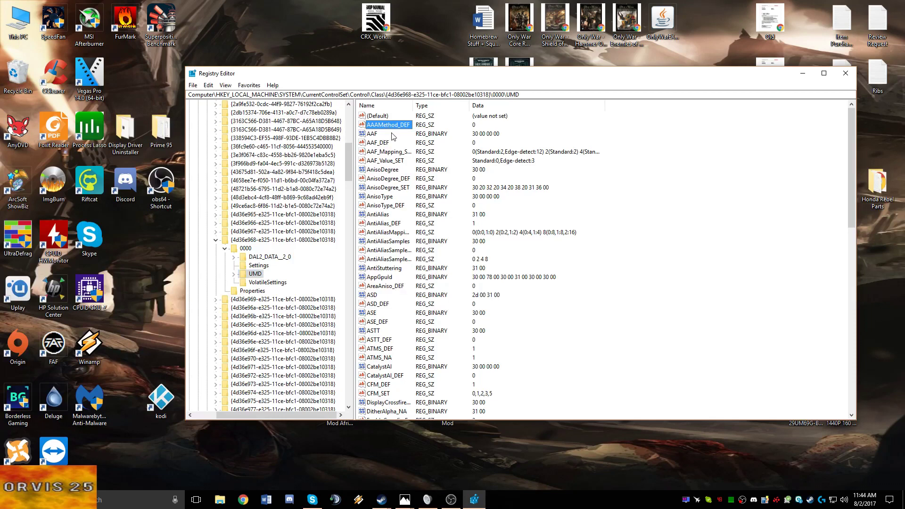
key("c")
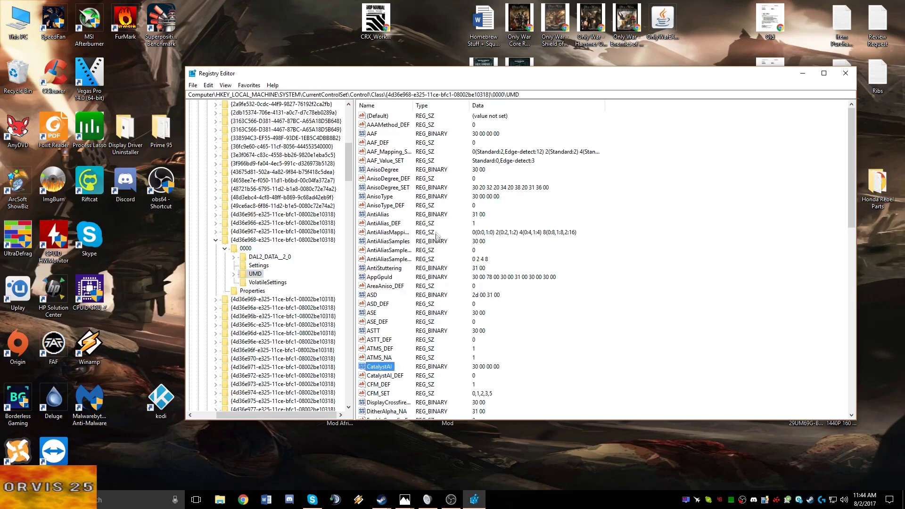
scroll(422, 269, "down", 2)
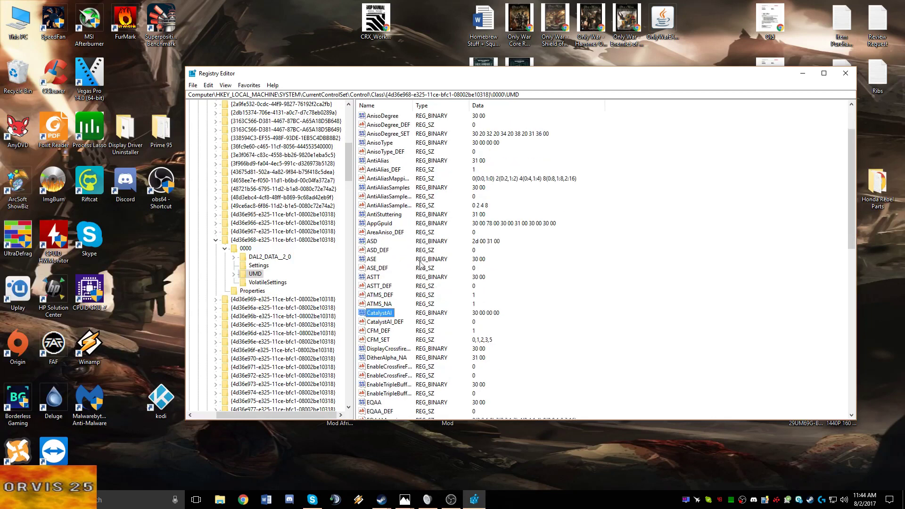
double_click(382, 315)
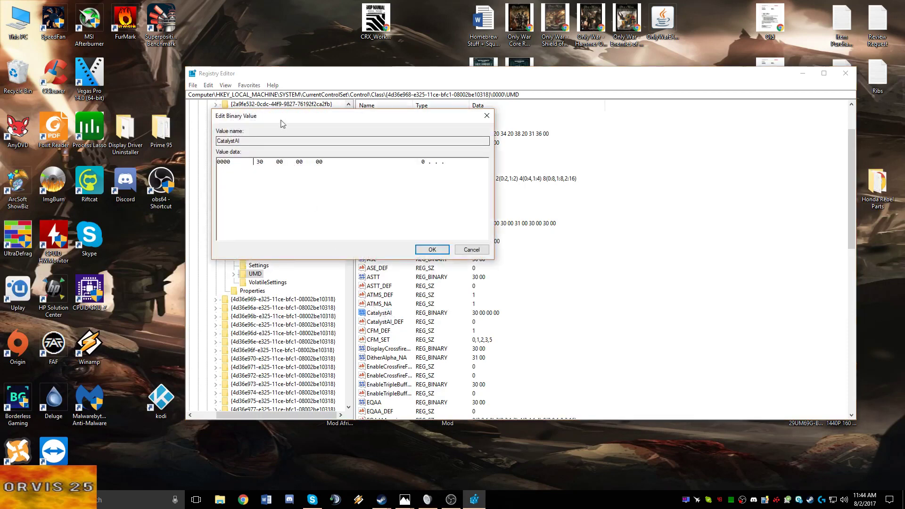
left_click_drag(283, 116, 300, 115)
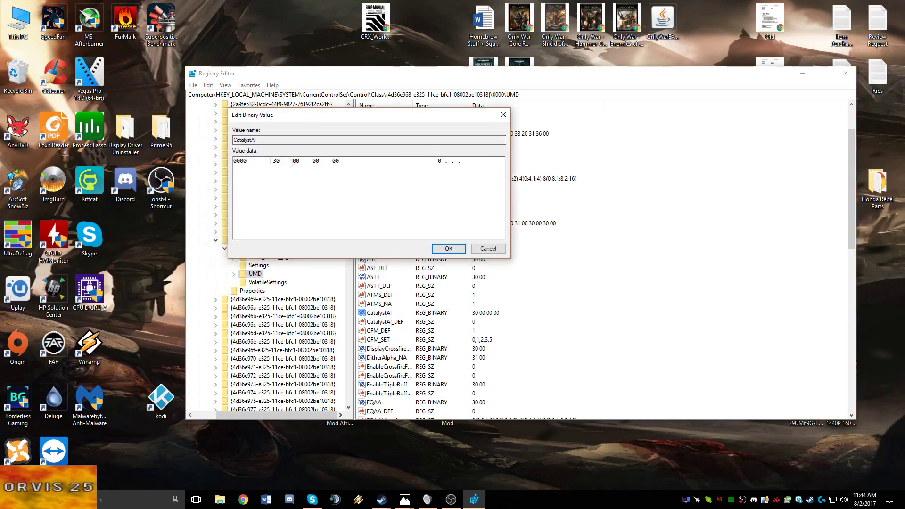
left_click(277, 163)
double_click(276, 162)
type("31")
double_click(279, 162)
type("30")
left_click(437, 251)
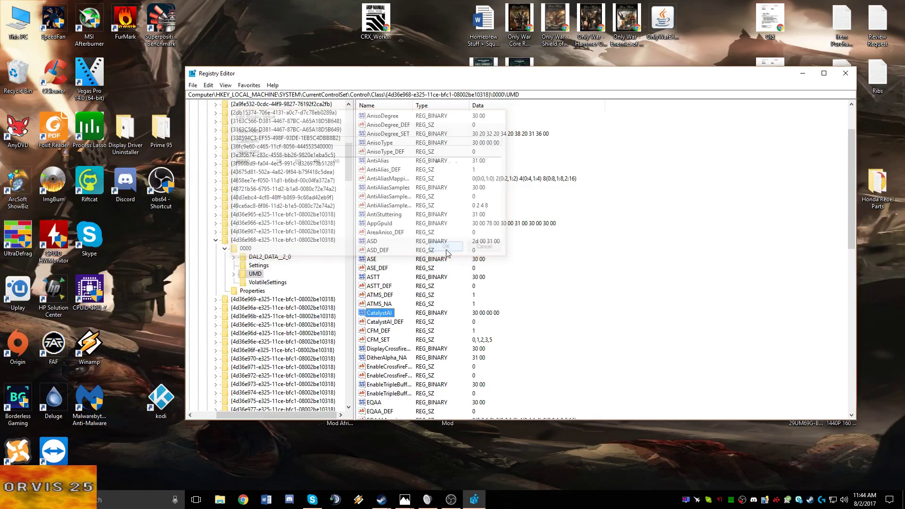
left_click(392, 321)
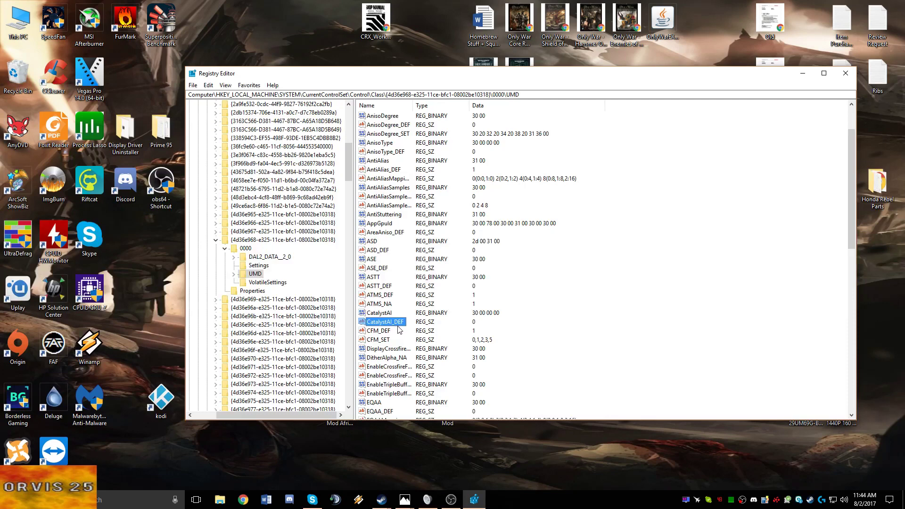
double_click(395, 324)
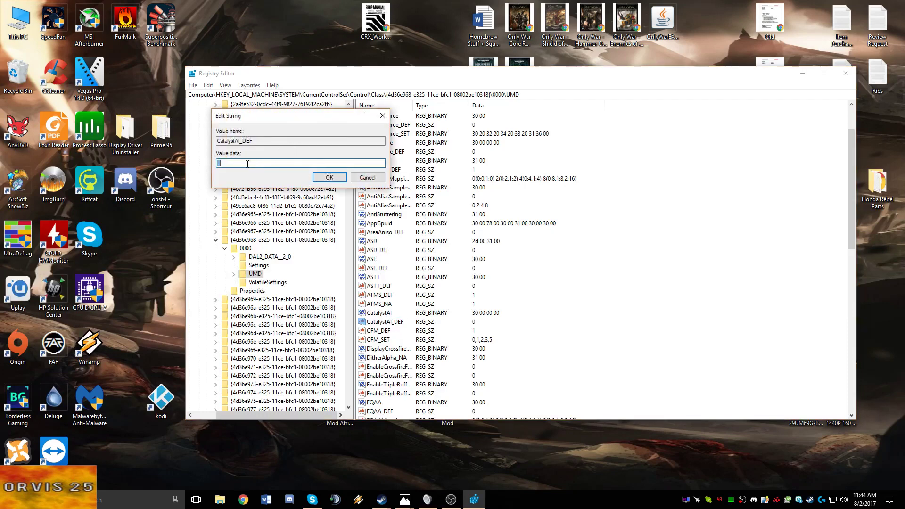
key("ctrl+a")
type("1")
key("BackSpace")
type("0")
left_click(329, 177)
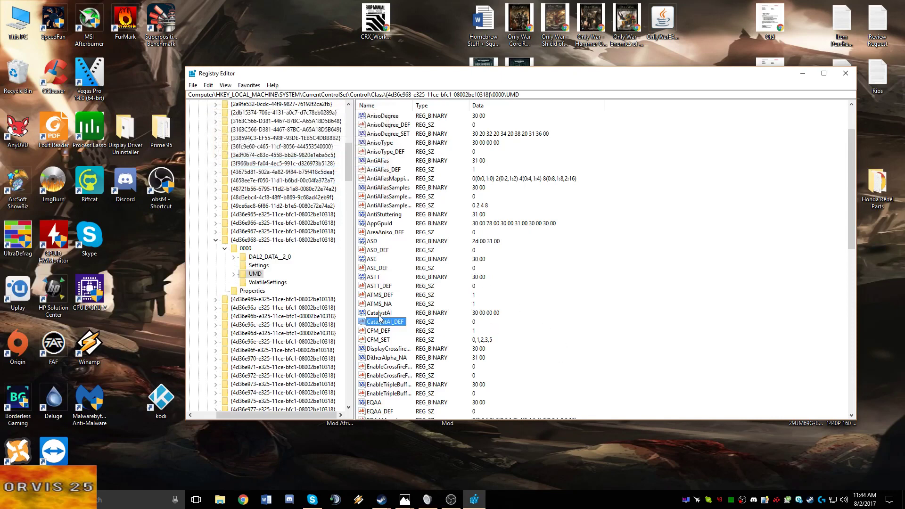
left_click(489, 319)
left_click_drag(733, 78, 722, 78)
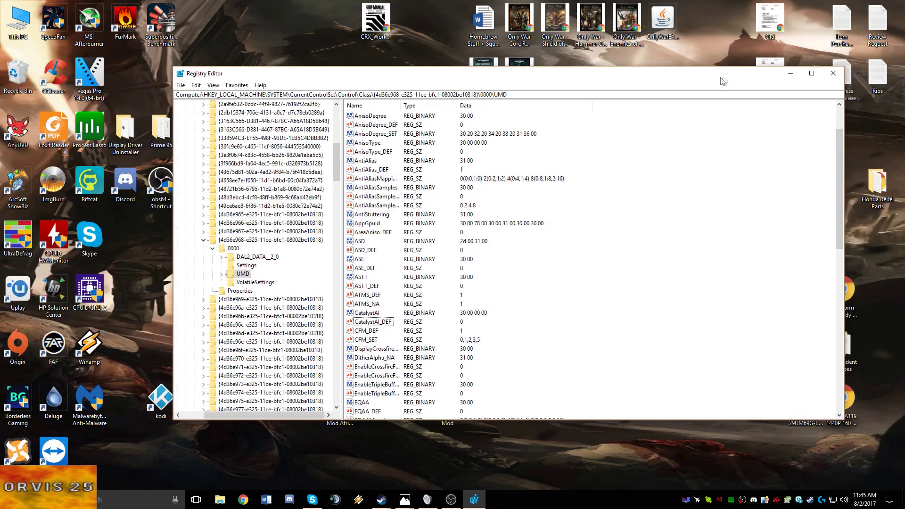
left_click(834, 75)
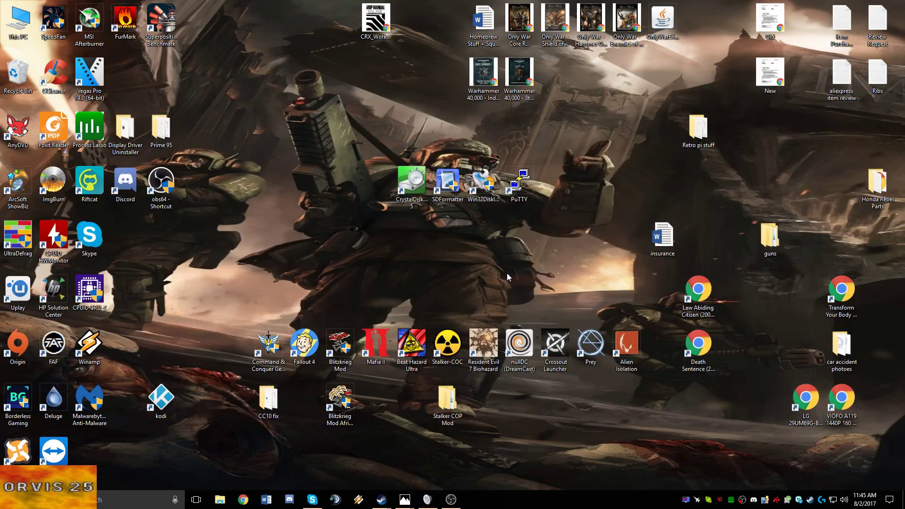